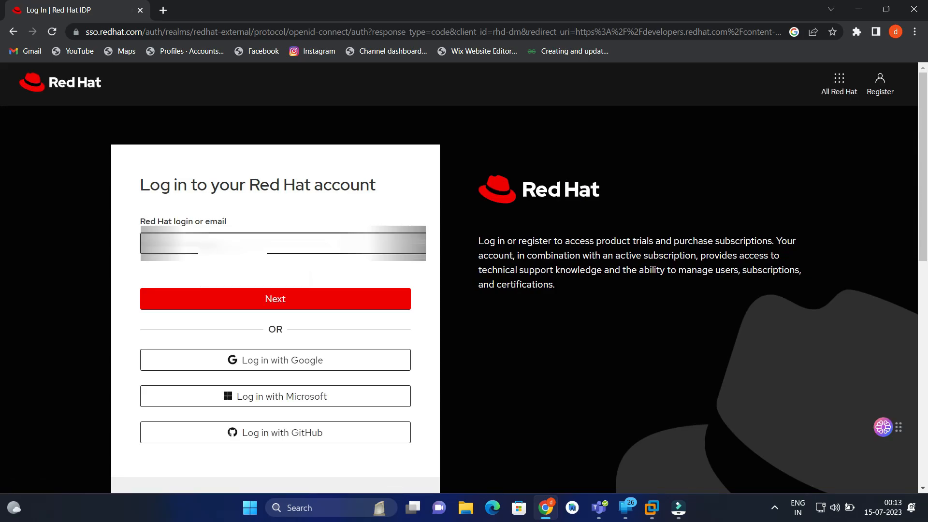
- Log in to the Red Hat account with the saved login e-mail and the account password
left_click(254, 244)
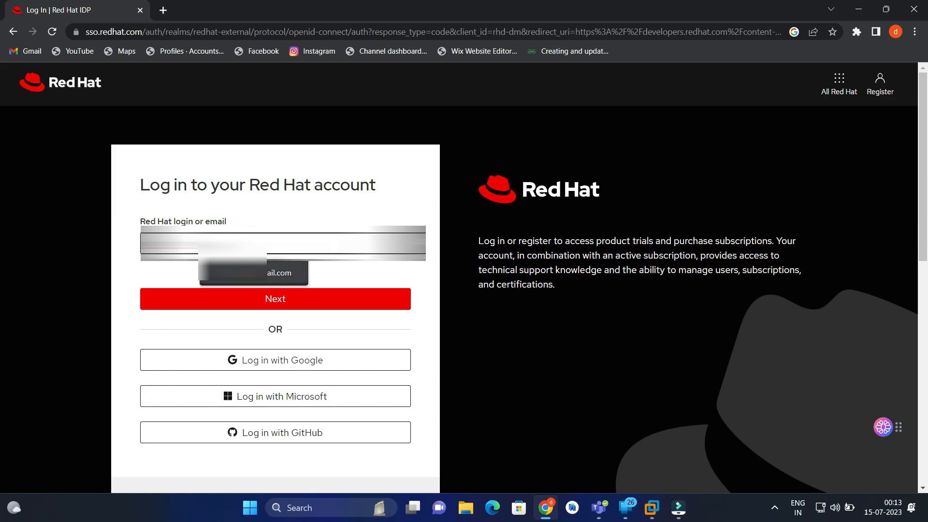
left_click(265, 273)
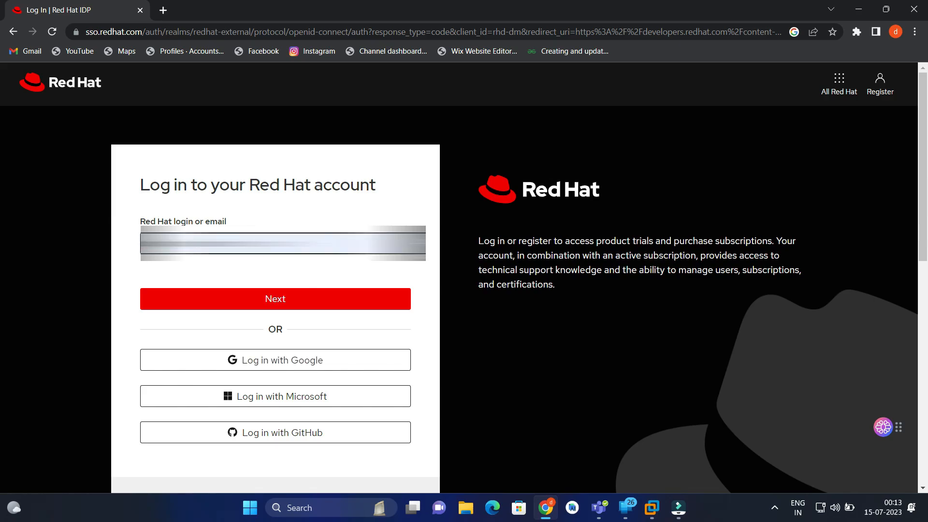
left_click(269, 303)
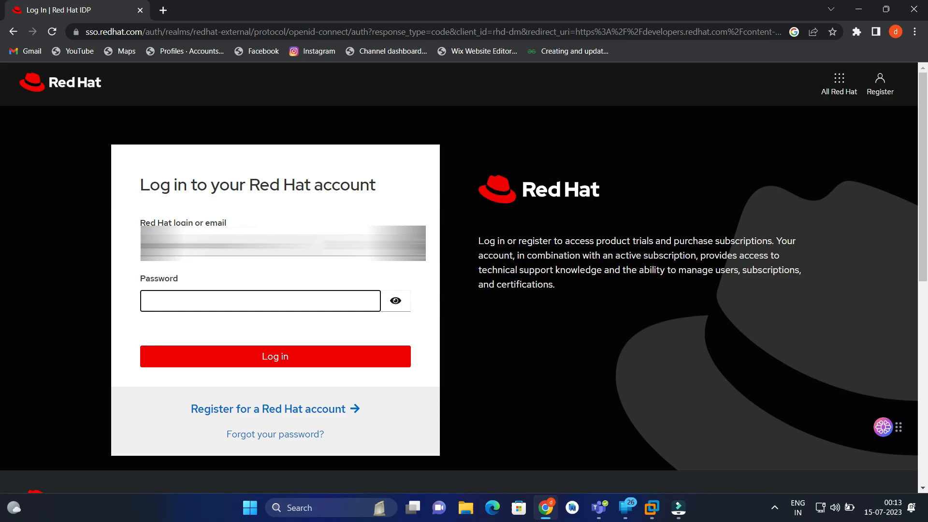
type("•••••••••••••")
key("Return")
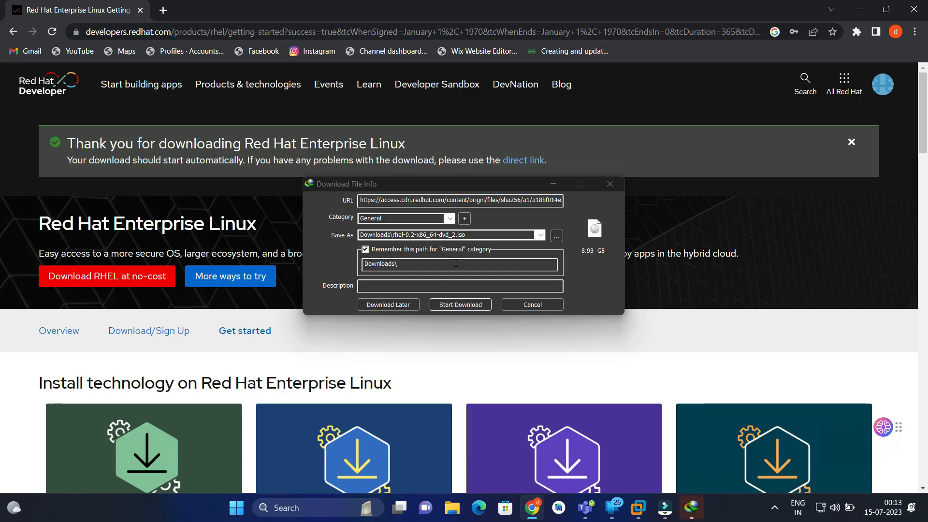
- Cancel the download of rhel-9.2-x86_64-dvd_2.iso and switch to VMware Workstation
left_click(517, 306)
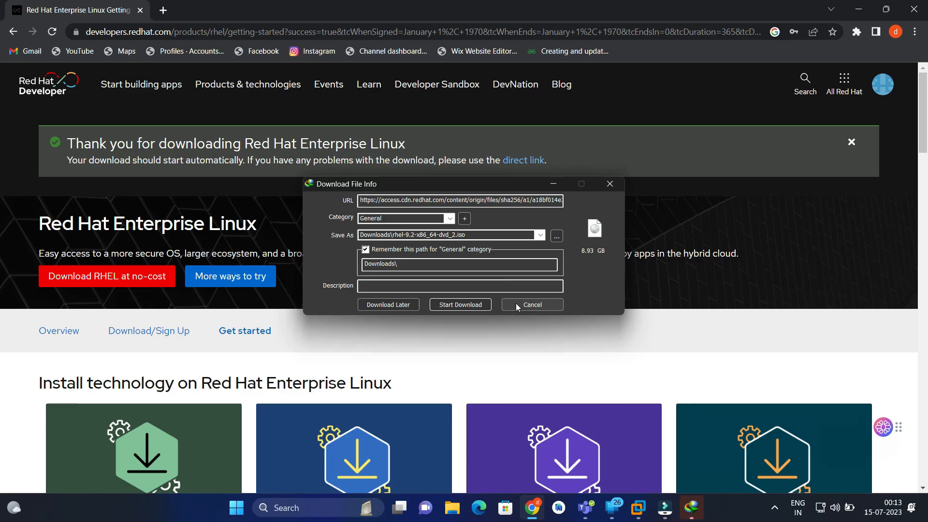
left_click(517, 306)
mouse_move(552, 513)
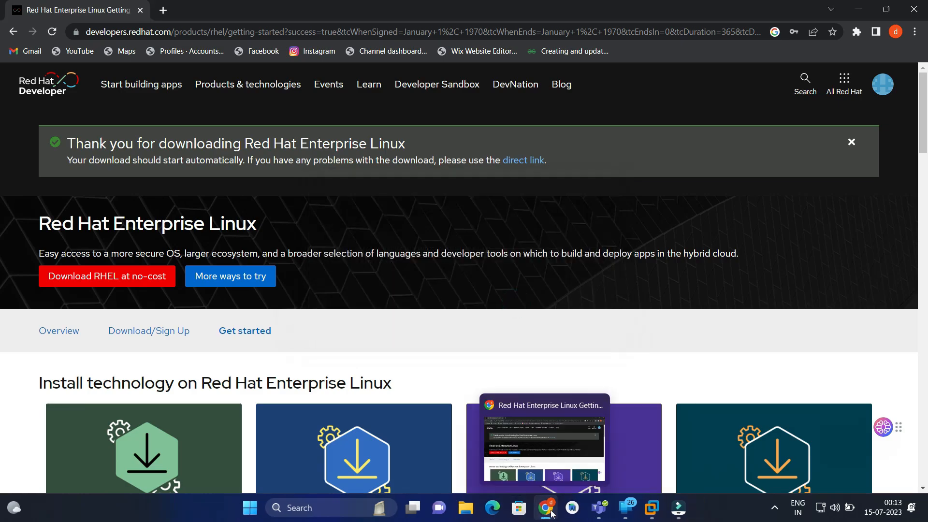
left_click(649, 512)
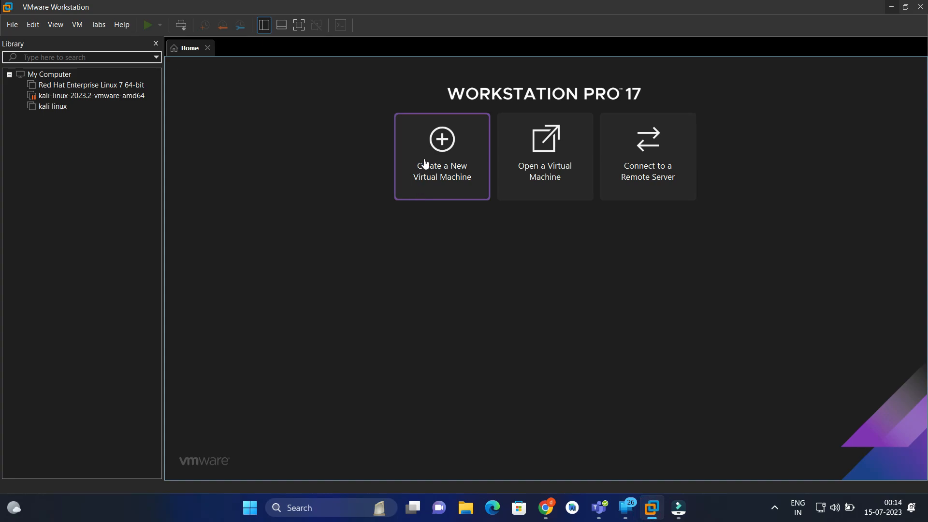
- Start a new virtual machine with the Typical configuration, using rhel-9.2-x86_64-dvd.iso from Downloads as the installer disc image
left_click(425, 163)
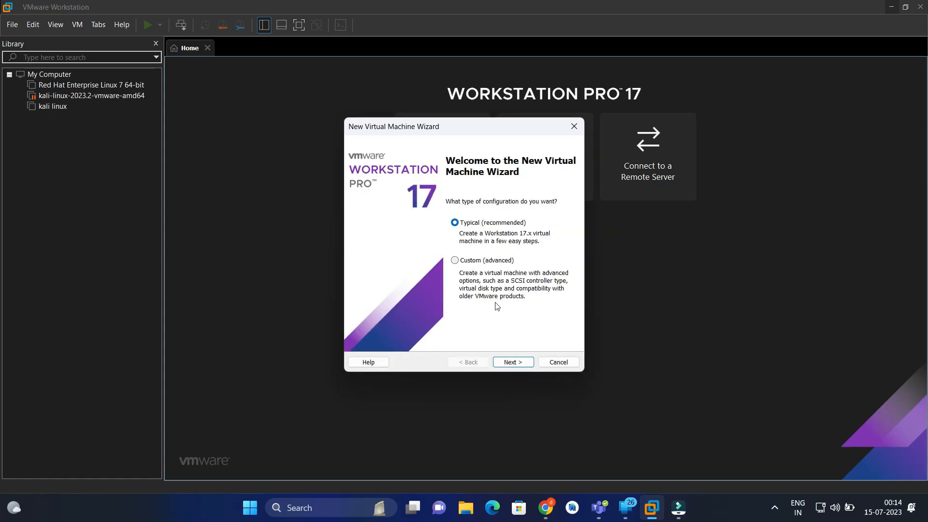
left_click(515, 363)
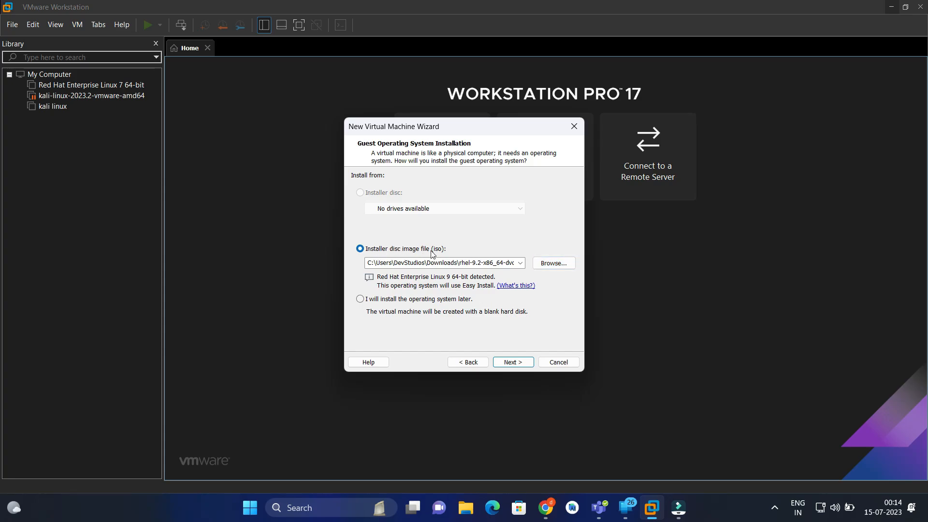
left_click(544, 264)
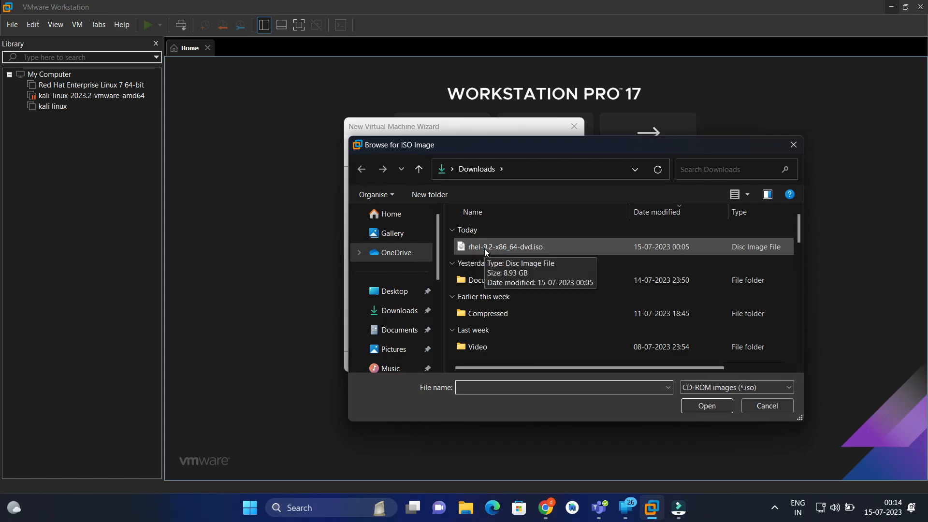
left_click(485, 249)
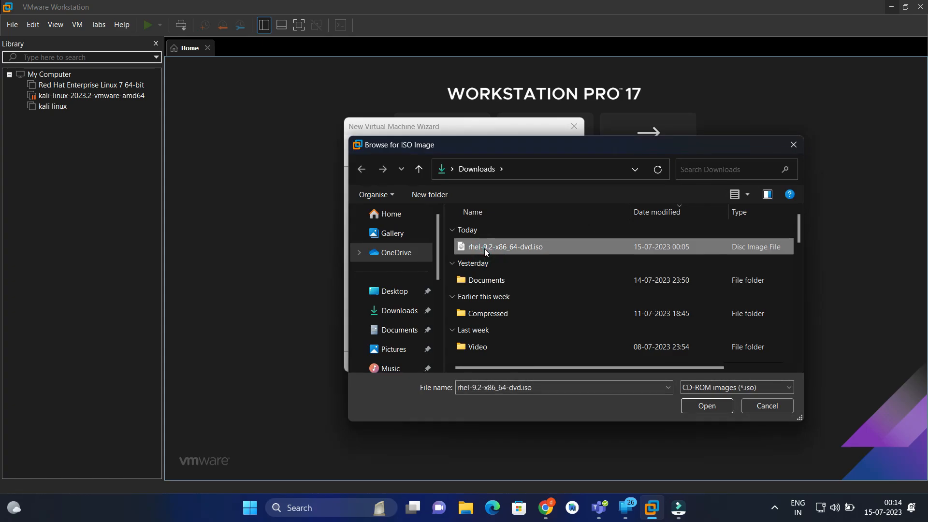
left_click(705, 405)
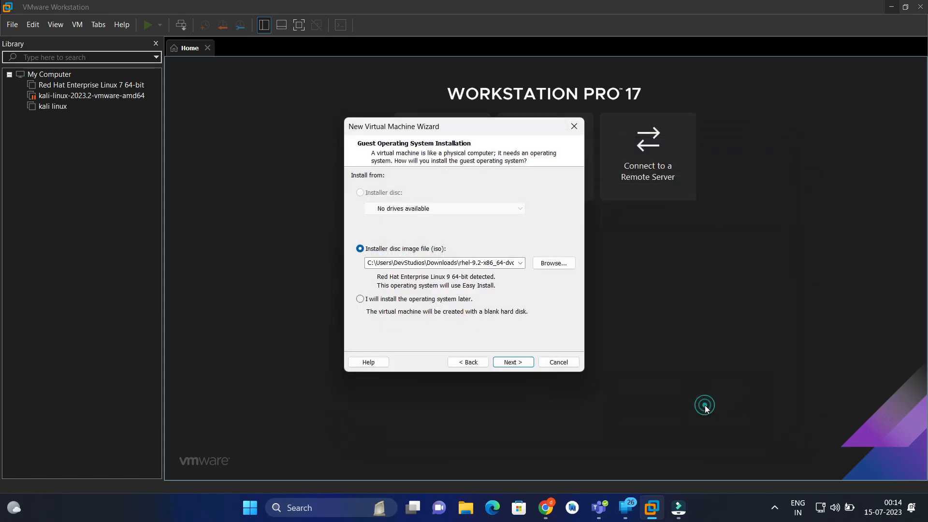
left_click(513, 364)
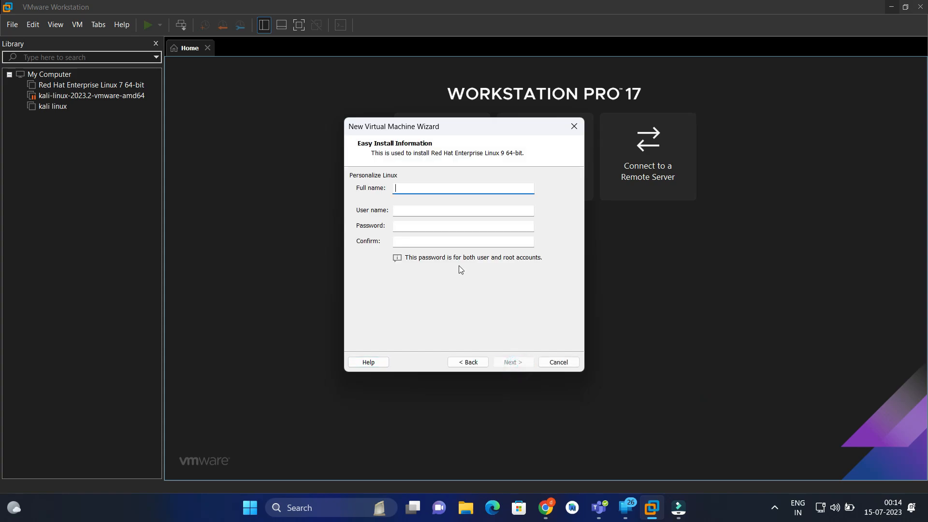
- Enter root2 as both the full name and the user name for the Easy Install
type("root2")
key("Tab")
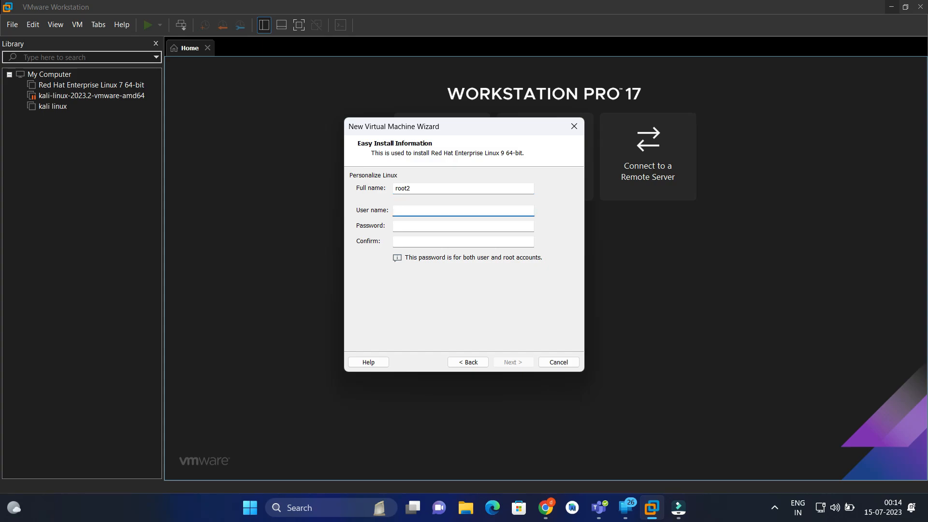
- Enter and confirm the password for the user and root accounts, and continue to naming the virtual machine
key("Tab")
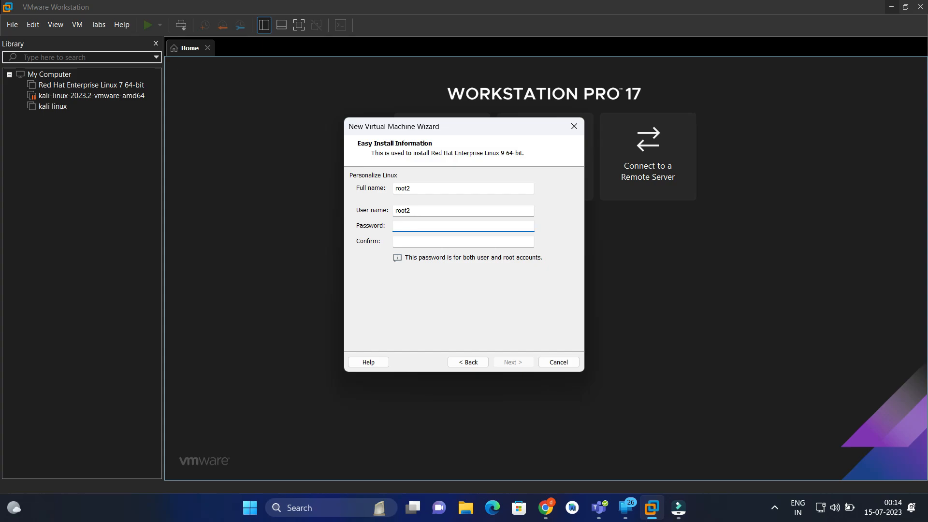
key("Tab")
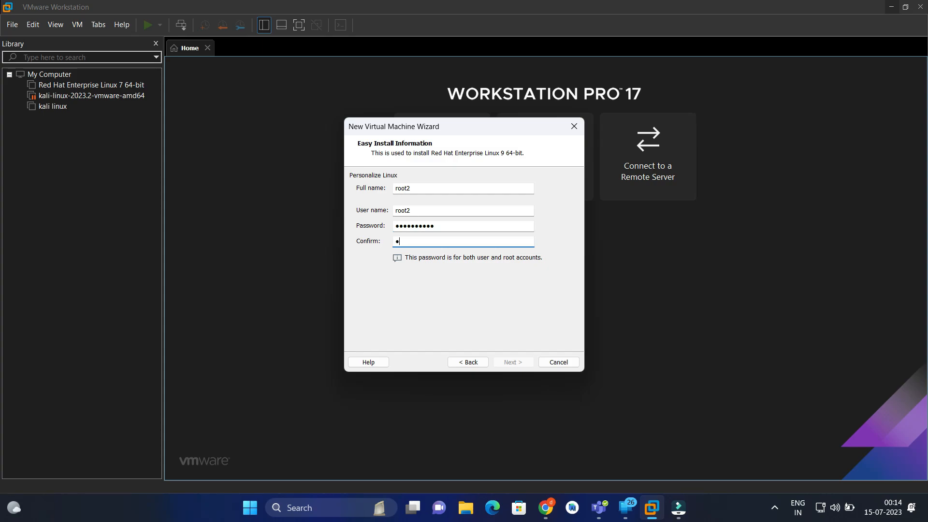
left_click(512, 362)
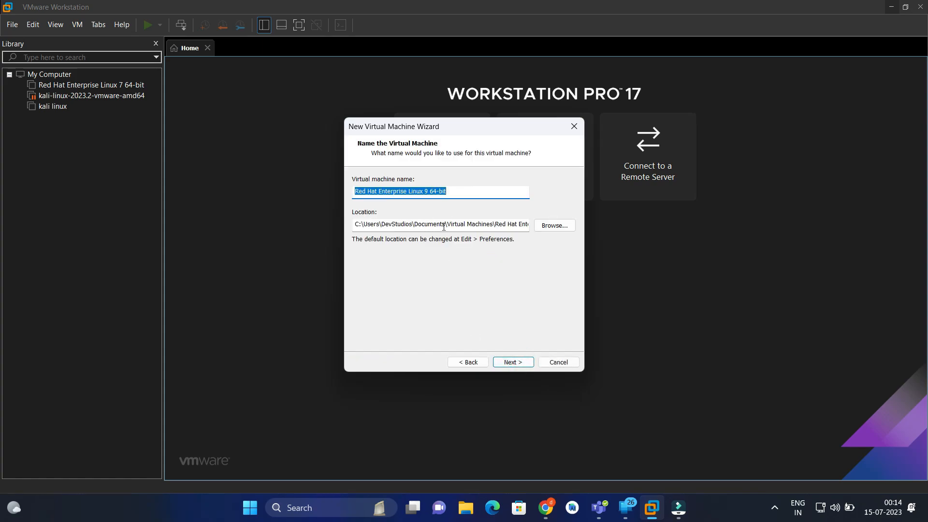
- Set the virtual machine's location to D:\Virtual Machines\Red Hat Enterprise Linux 9 64-bit and its maximum disk size to 60 GB
left_click_drag(445, 225, 305, 227)
type("D:")
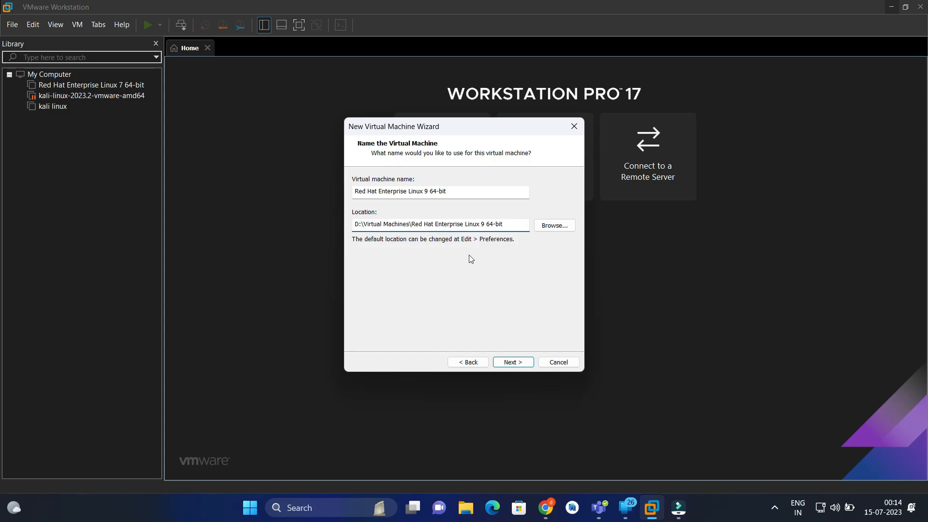
left_click(509, 363)
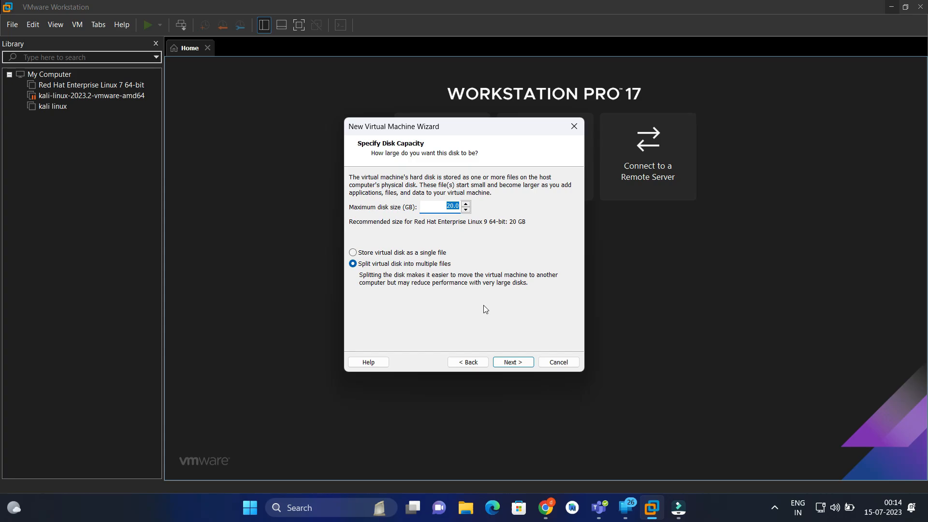
type("60")
left_click(524, 365)
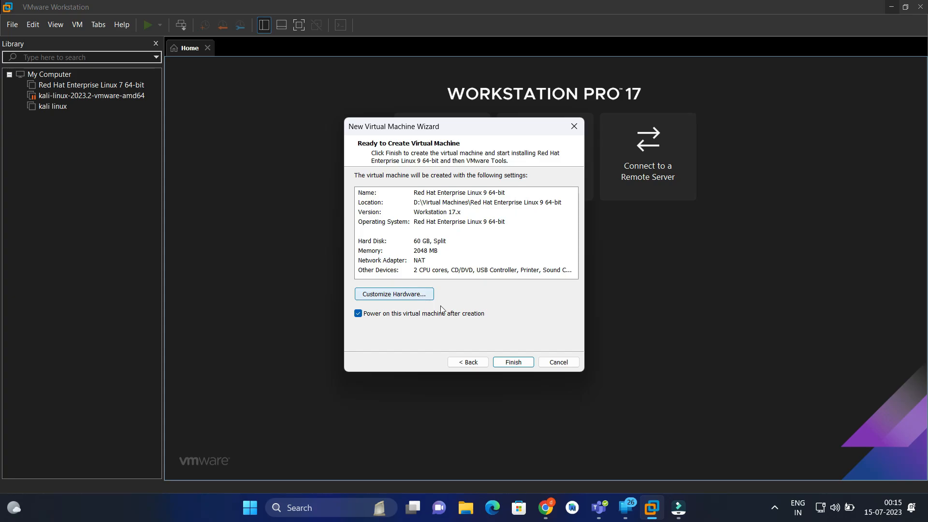
- Customize the hardware to 16 GB of memory and finish creating the virtual machine
left_click(421, 298)
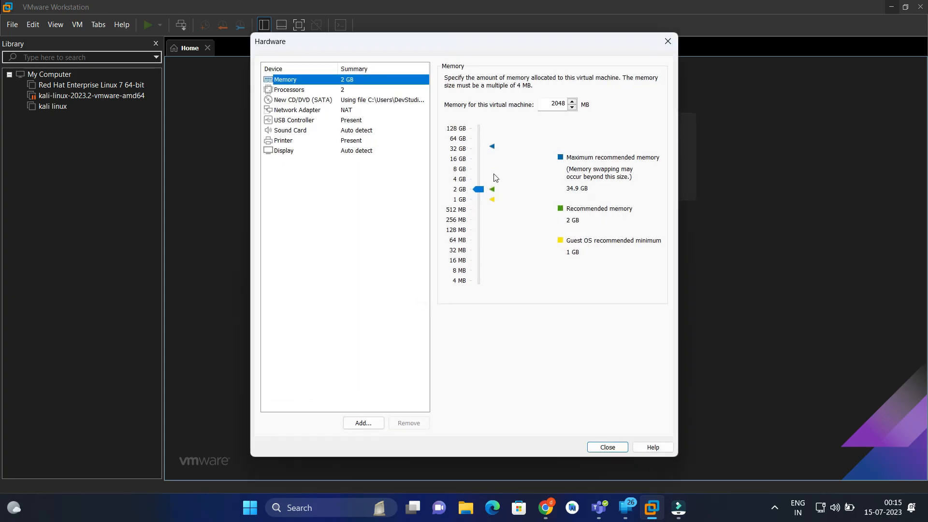
left_click(458, 163)
left_click(607, 451)
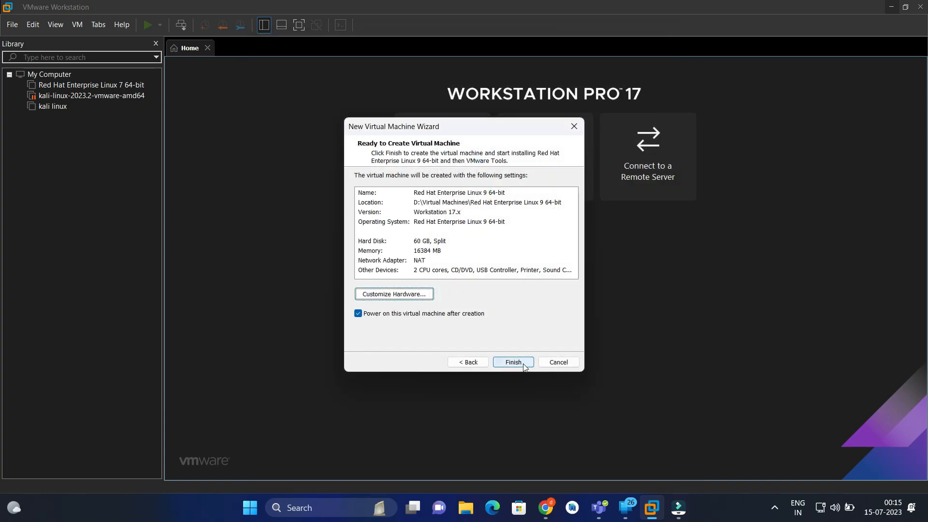
left_click(514, 363)
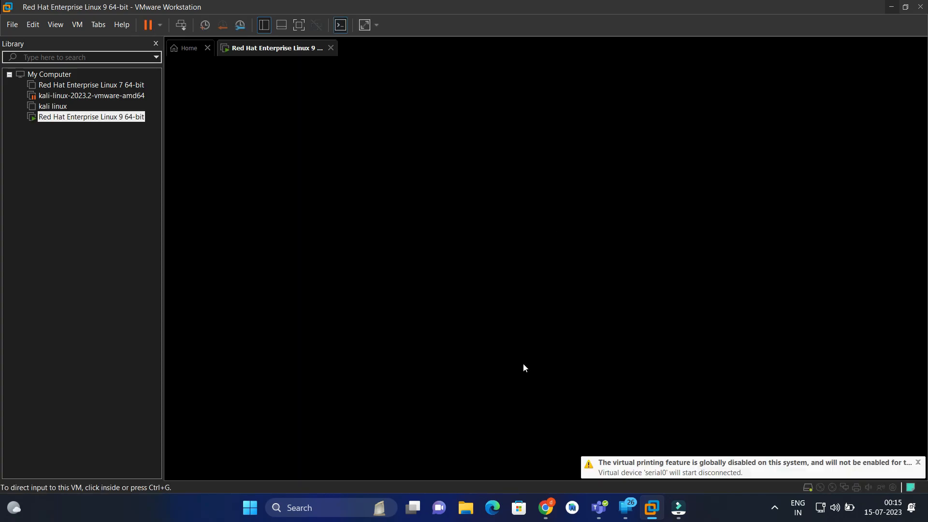
- Boot into the Red Hat installer and choose English (India) as the installation language
left_click(548, 332)
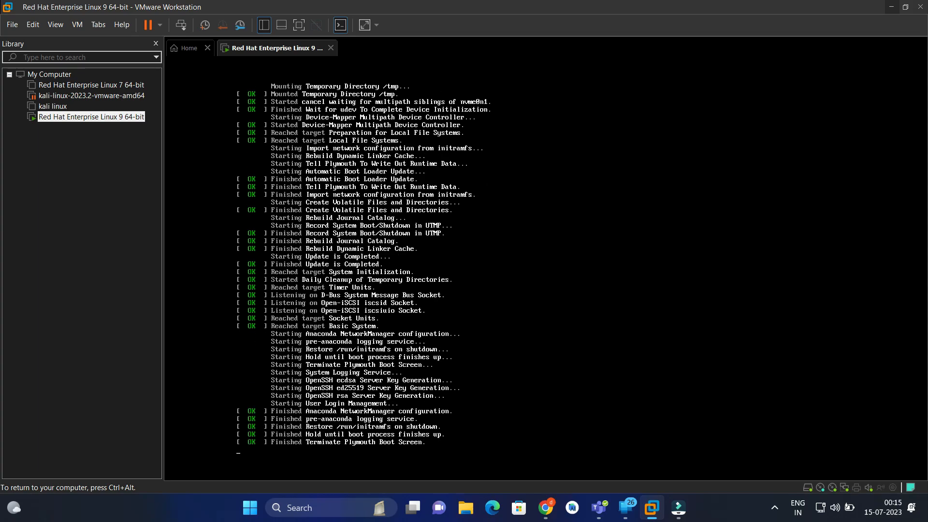
key("ctrl+alt")
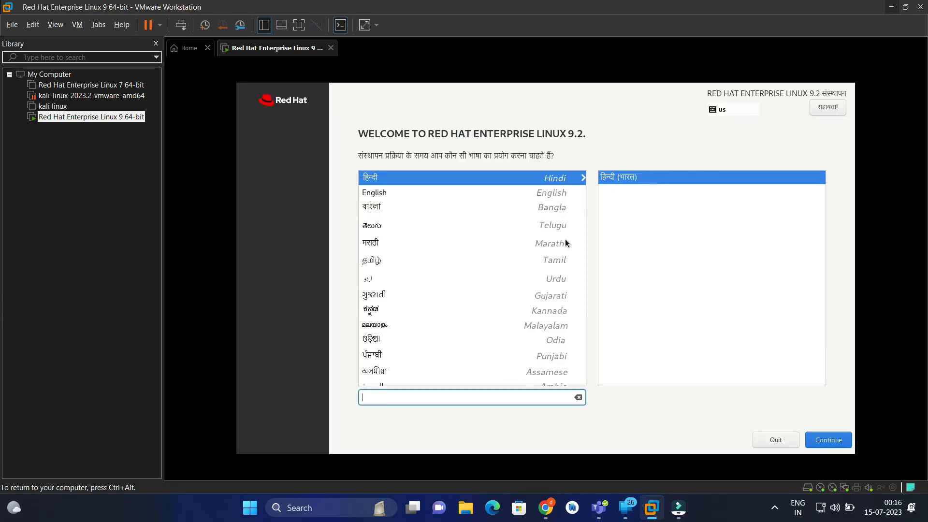
left_click(505, 192)
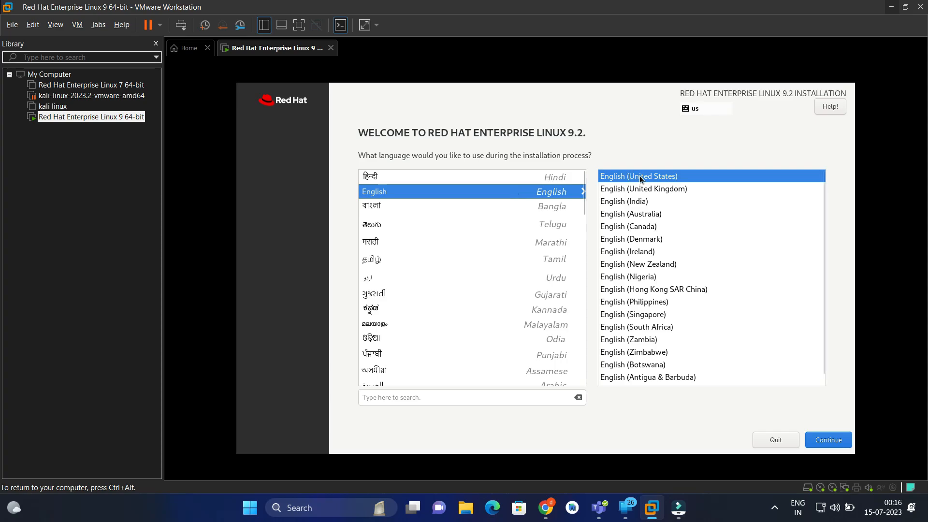
left_click(651, 202)
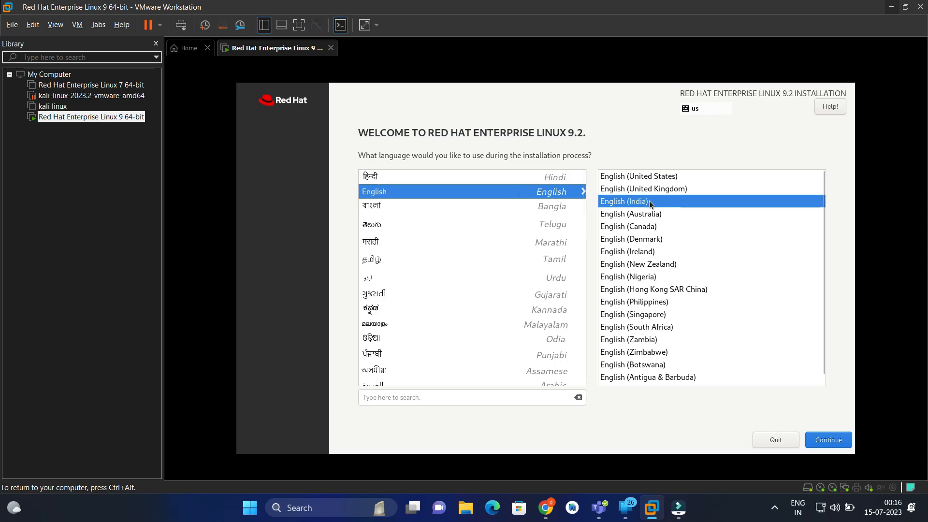
left_click(827, 444)
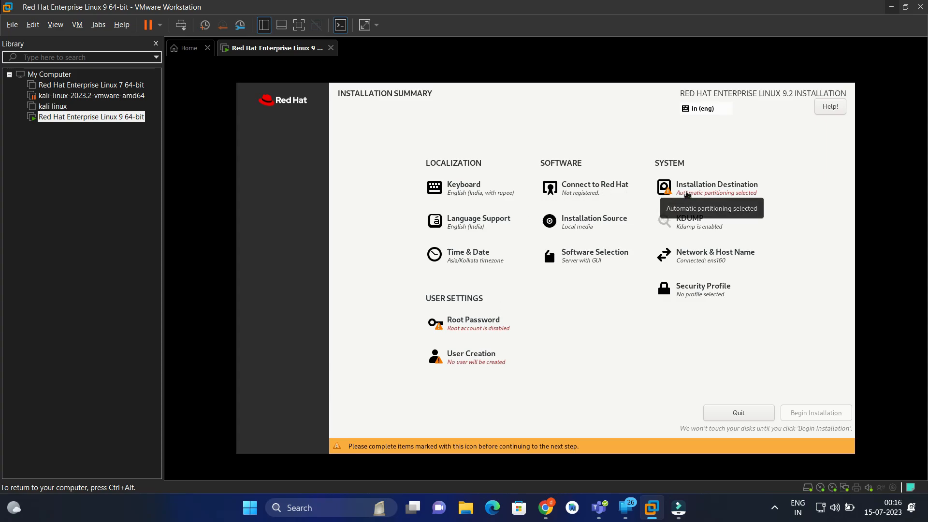
- Select the 60 GiB VMware Virtual NVMe Disk as the installation destination, keeping automatic storage configuration
left_click(686, 190)
left_click(300, 202)
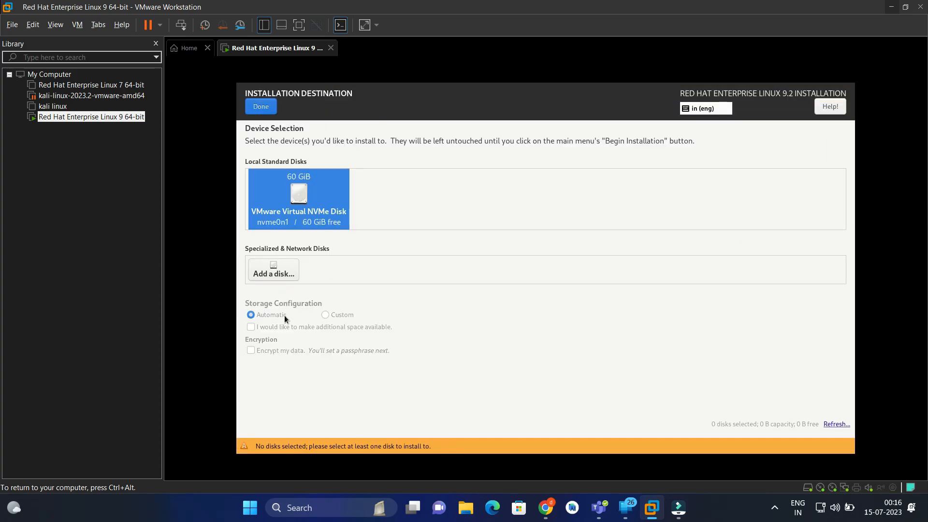
left_click(313, 194)
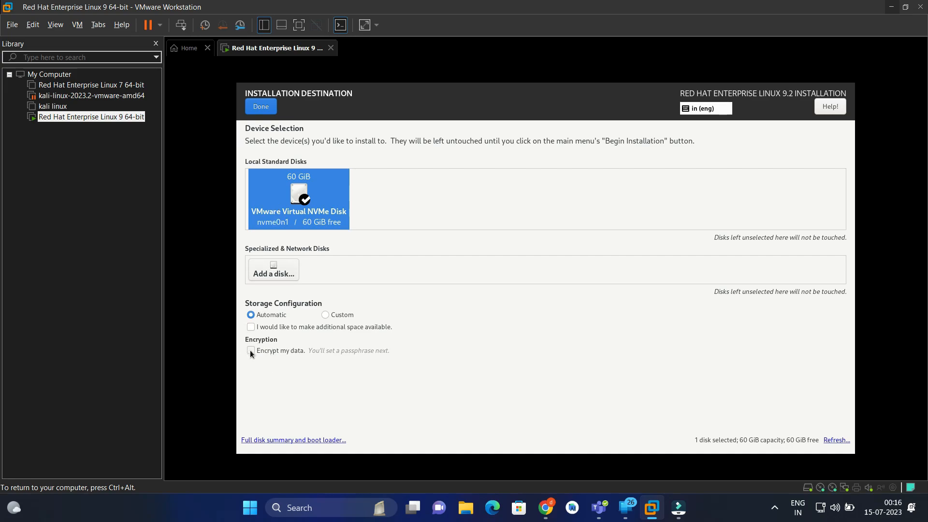
left_click(269, 109)
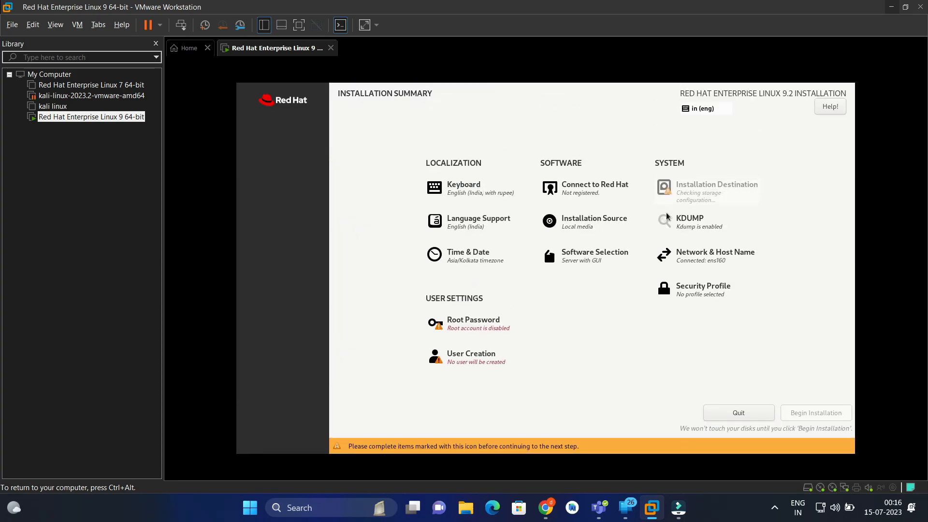
- Set and confirm the root account's password, leaving root SSH login with password disabled
left_click(483, 325)
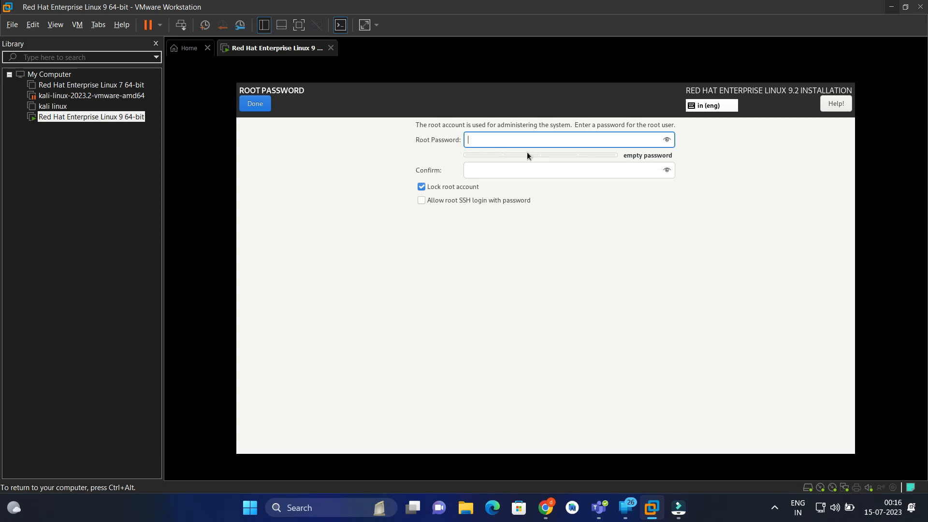
type("r")
key("BackSpace")
type("••••")
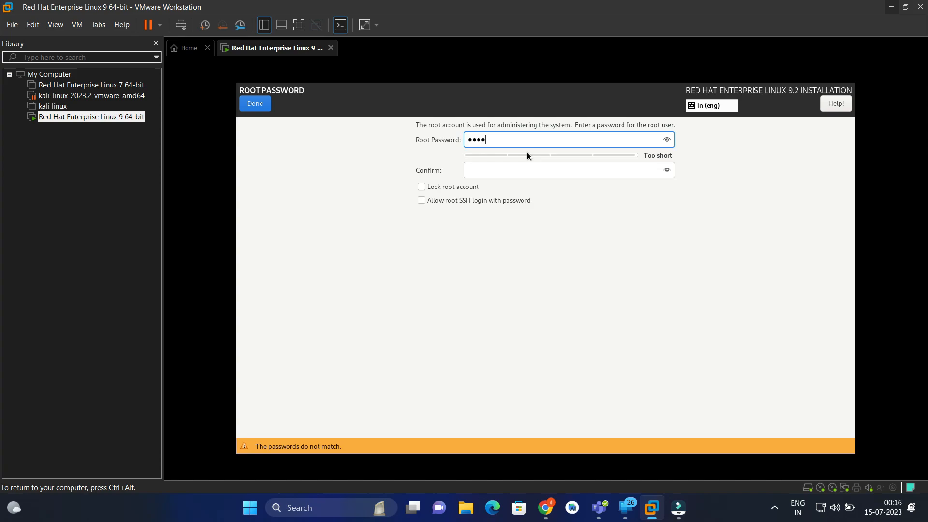
type("••••••")
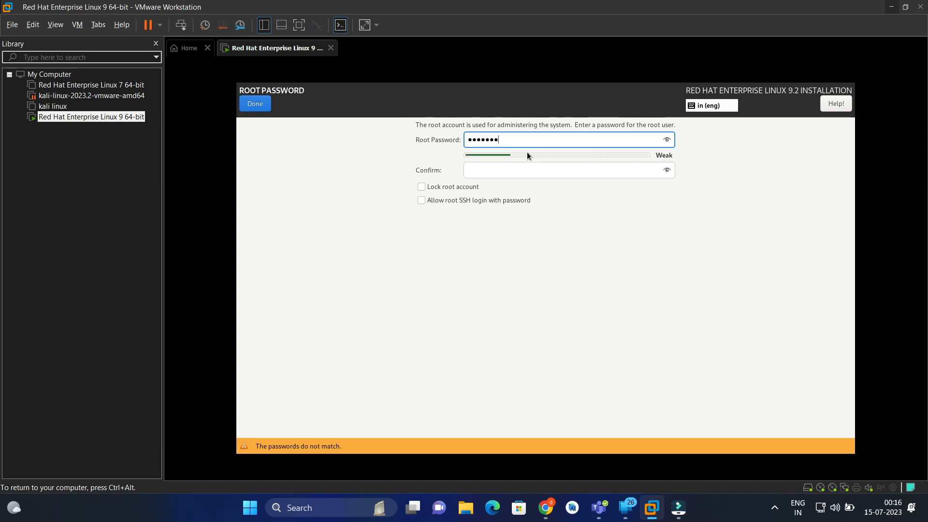
key("Tab")
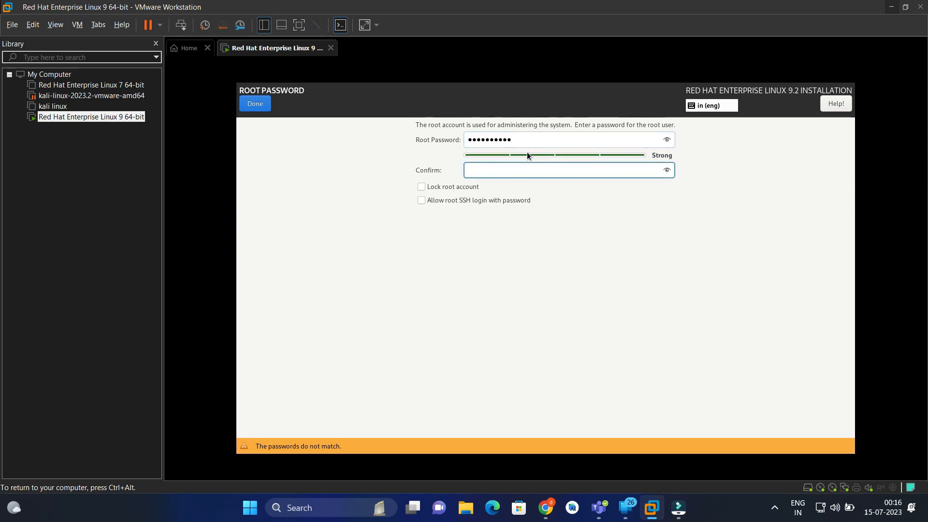
type("••••••••••")
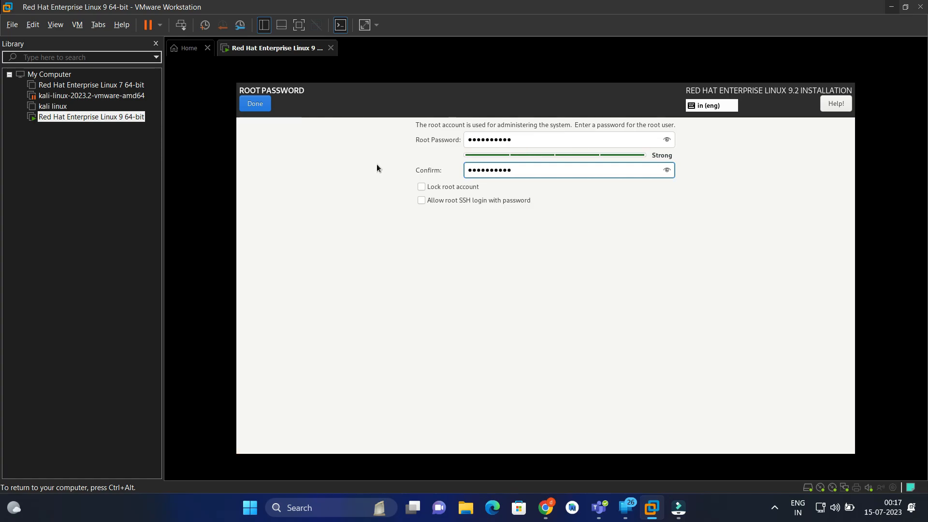
left_click(265, 107)
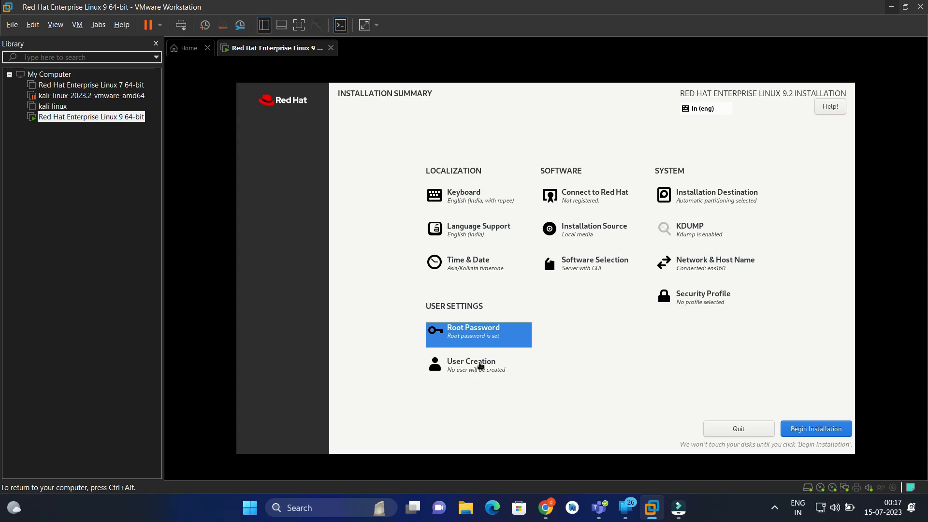
- Leave the user creation details empty and begin the installation
left_click(497, 374)
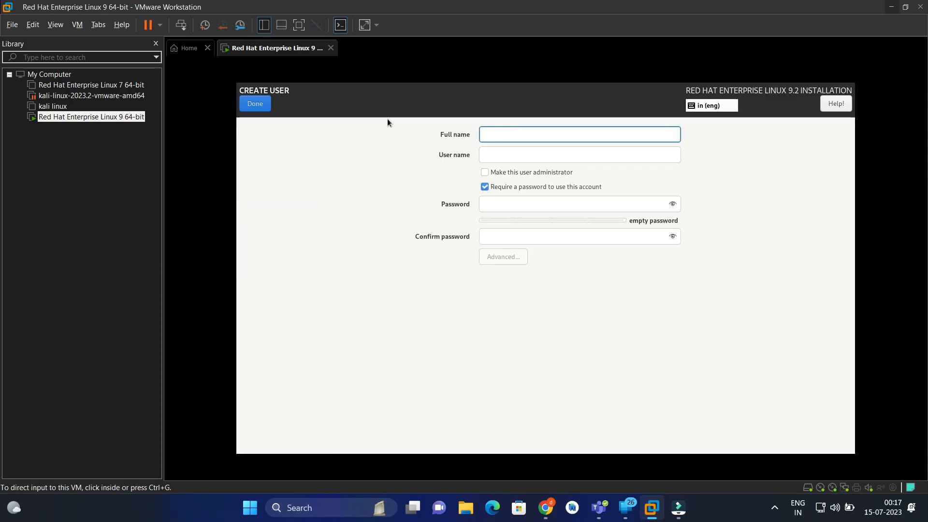
left_click(257, 103)
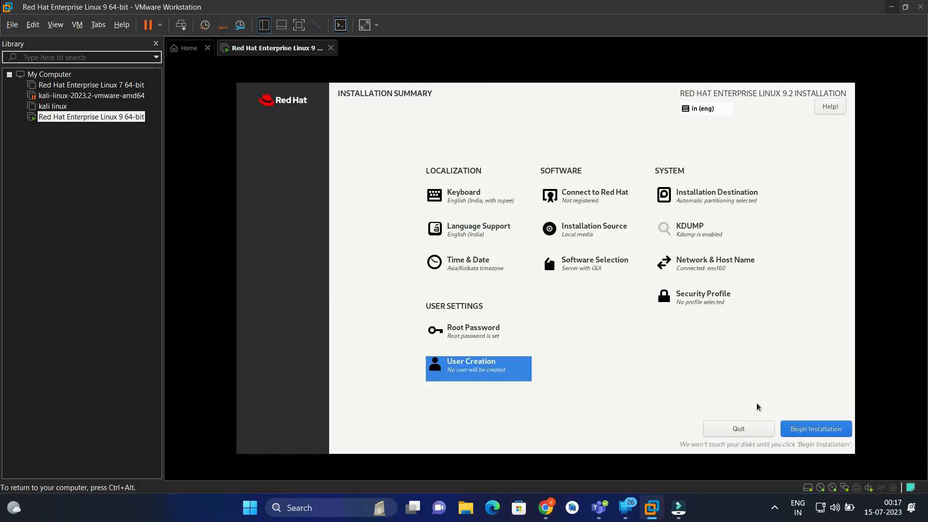
left_click(810, 429)
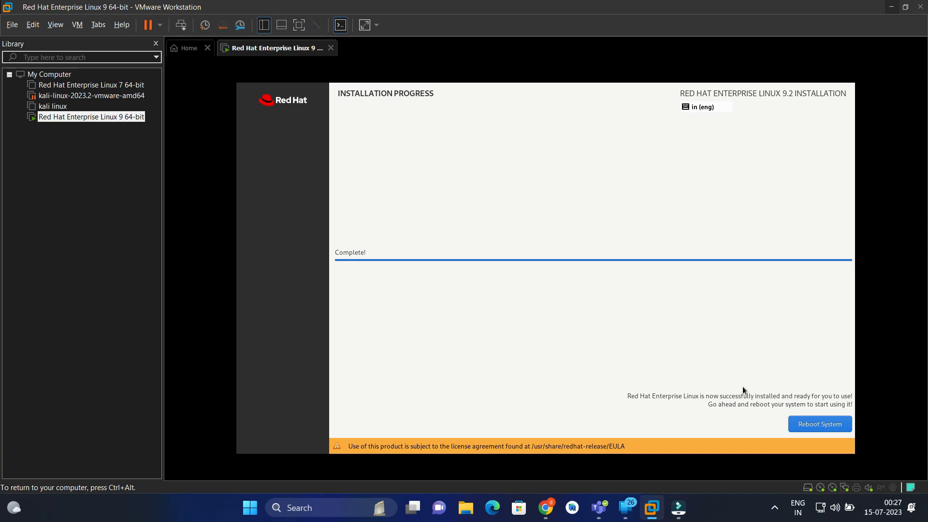
- Reboot from the completed installer, forcing a guest restart of the virtual machine to boot the installed system
left_click(795, 422)
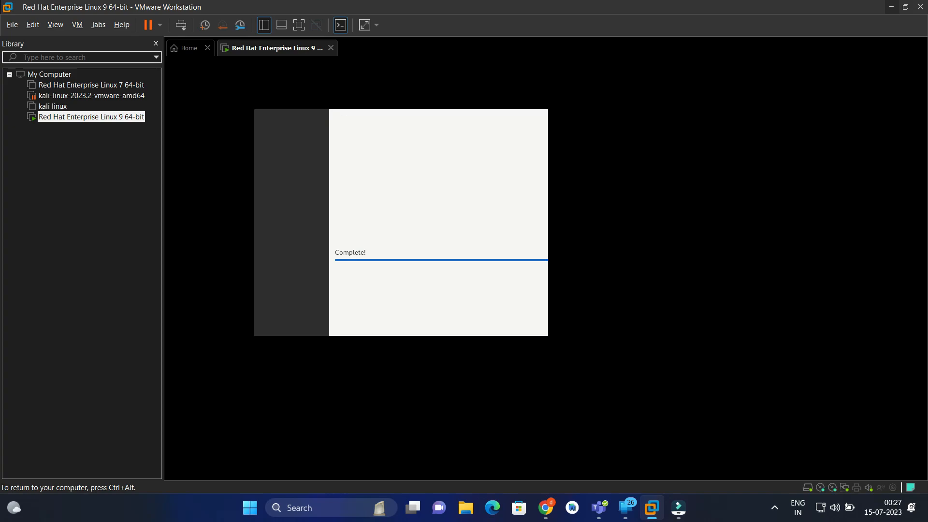
key("ctrl+alt")
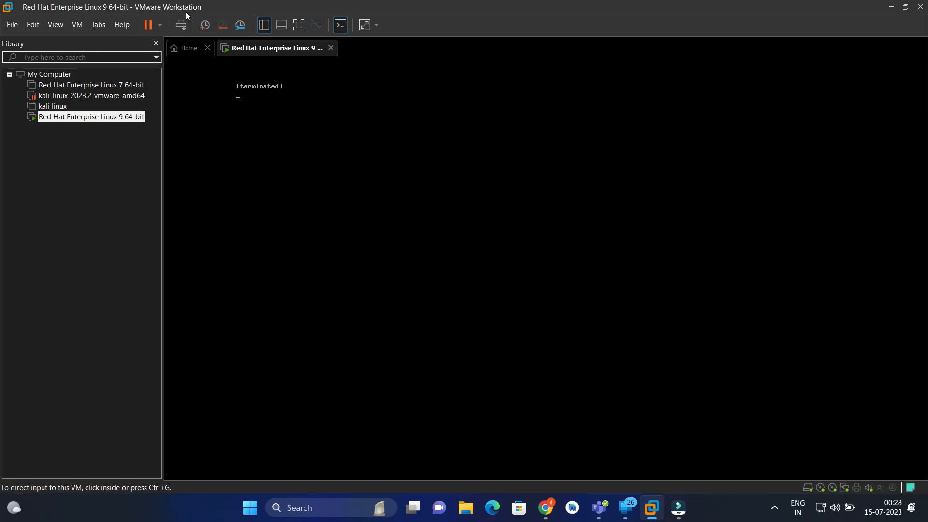
left_click(159, 25)
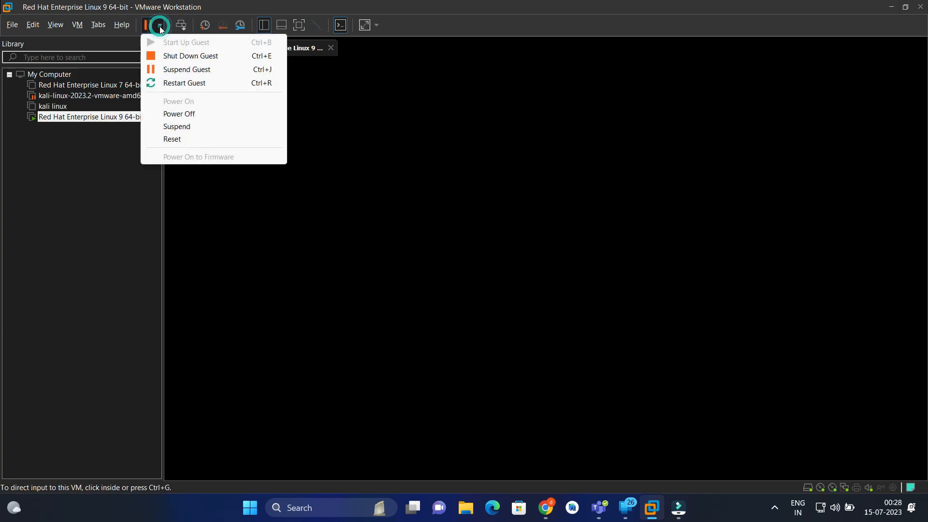
left_click(168, 85)
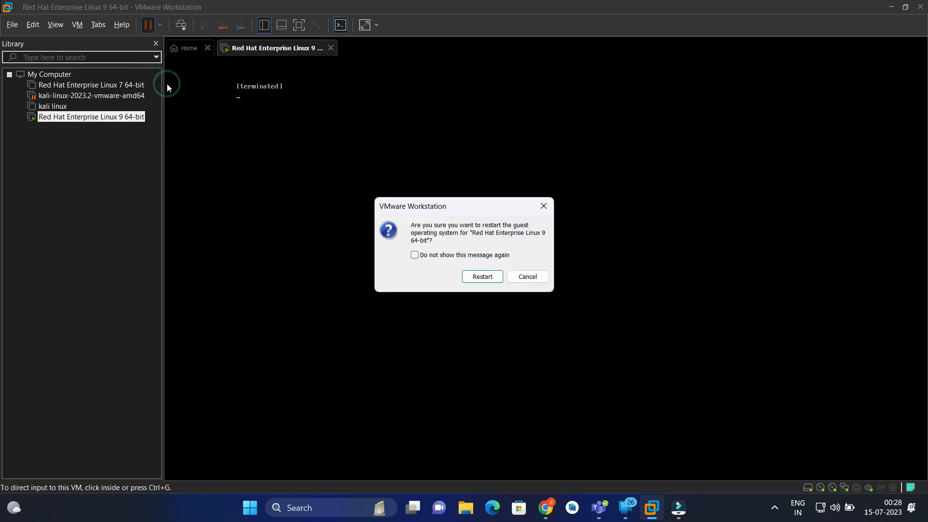
left_click(480, 277)
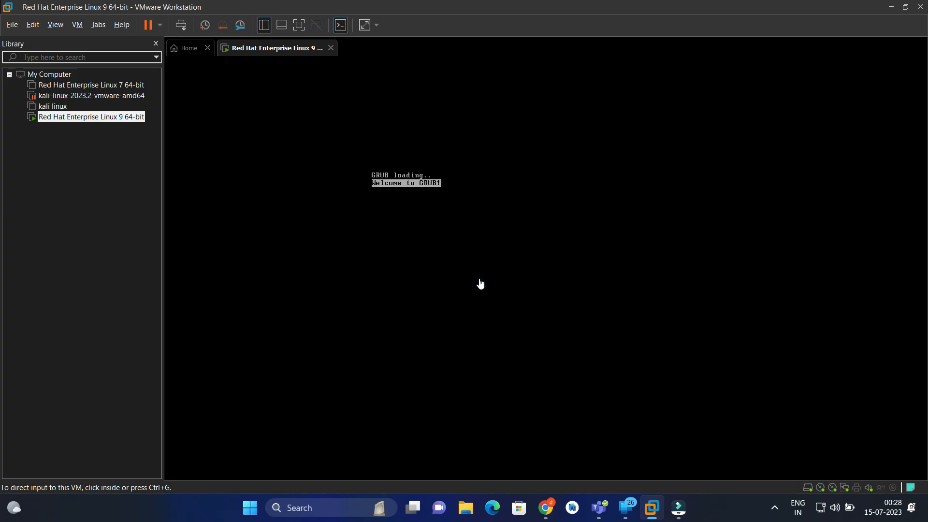
left_click(481, 284)
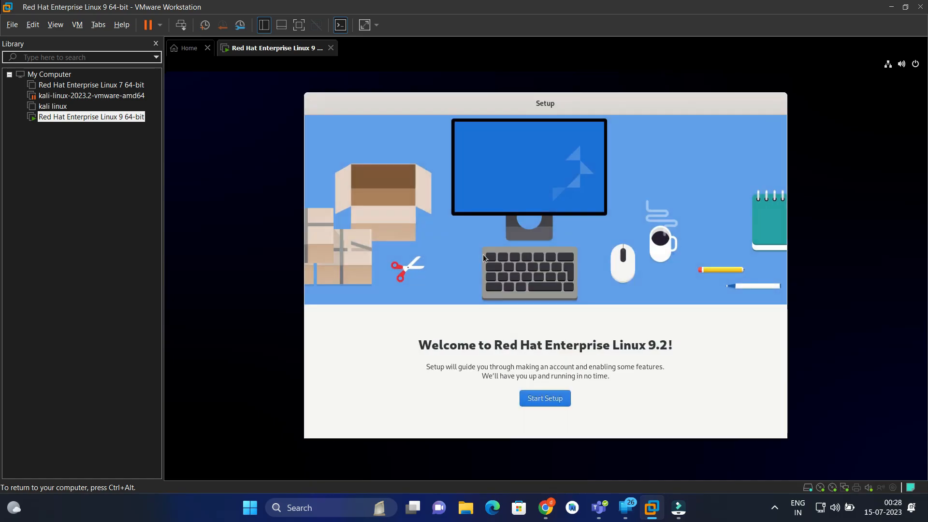
- Start the initial setup, keep Location Services enabled and skip connecting online accounts
left_click(568, 397)
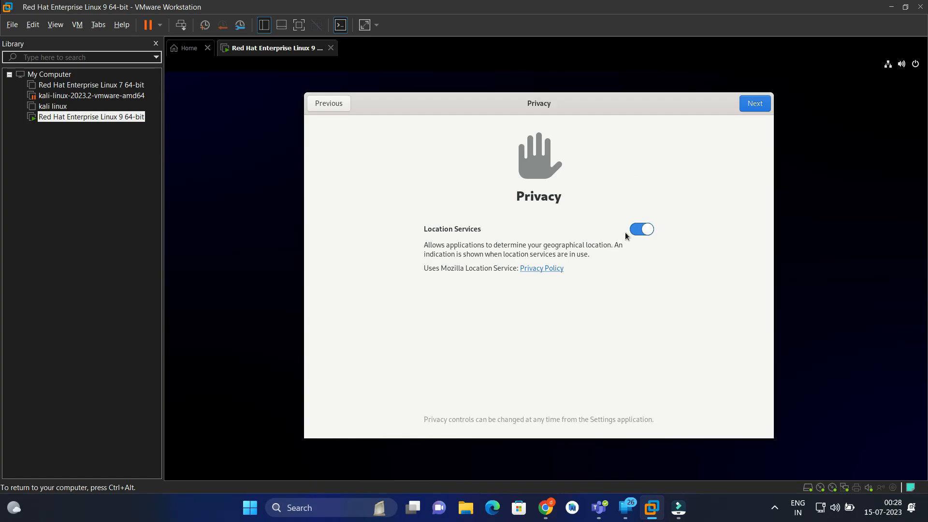
left_click(757, 102)
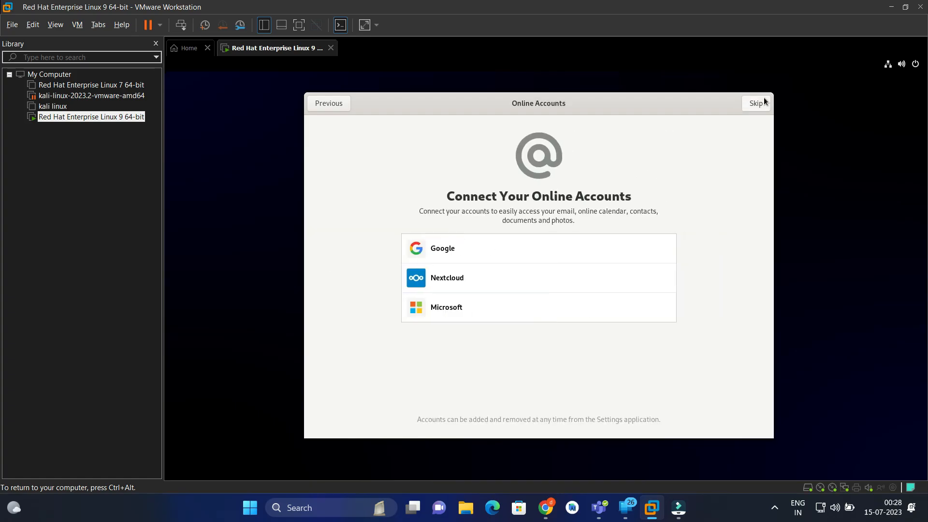
left_click(756, 104)
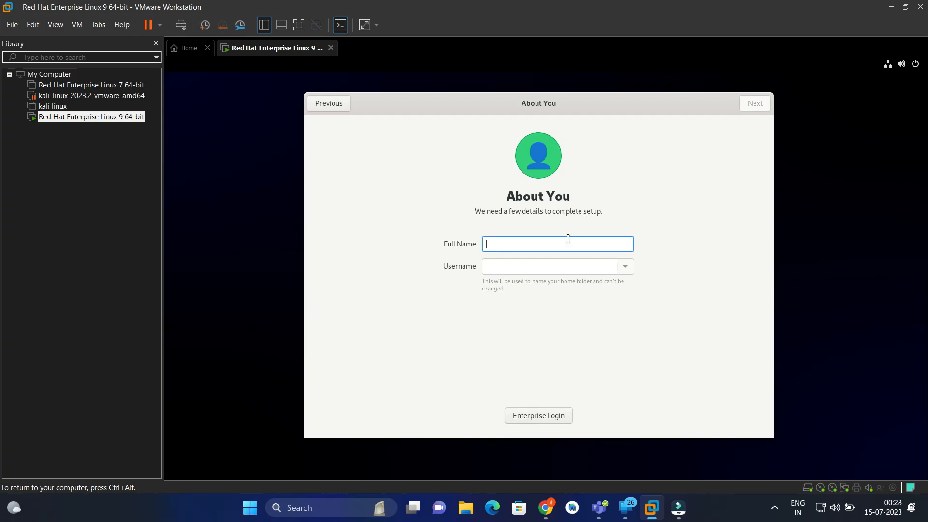
- Set both the full name and the username of the new account to root2
type("root")
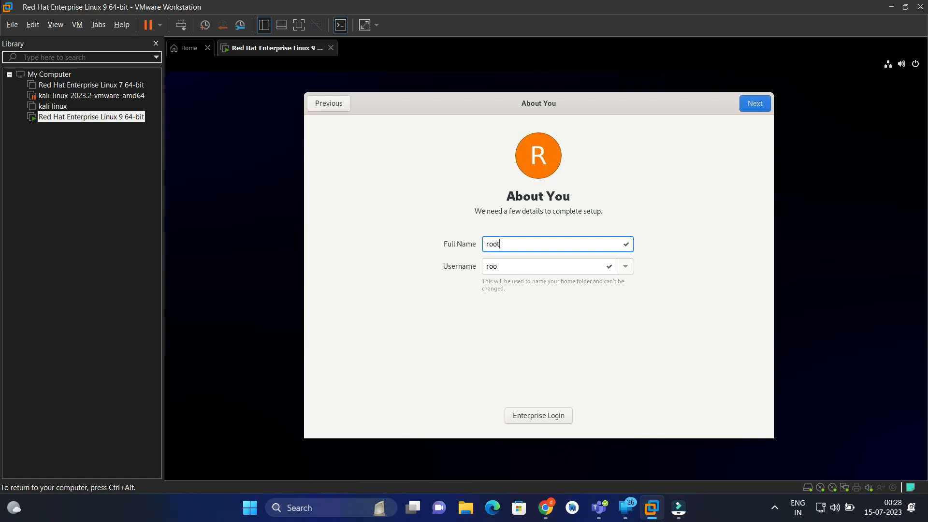
type("2")
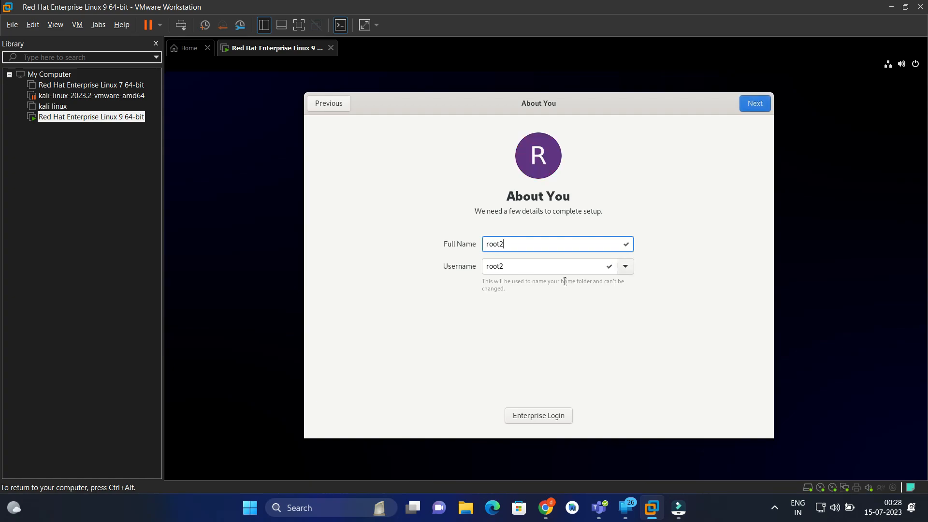
left_click(747, 104)
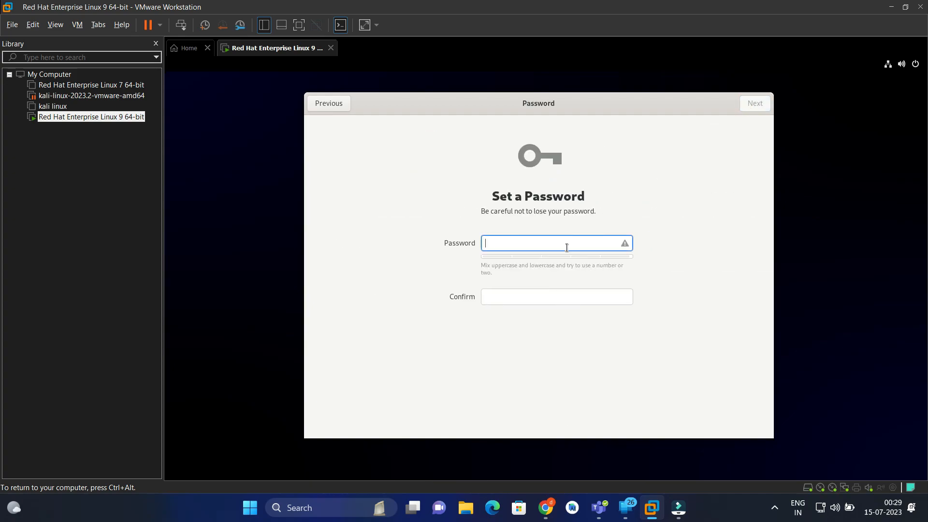
- Enter and confirm the new account's password and finish the initial setup
type("•••••••••")
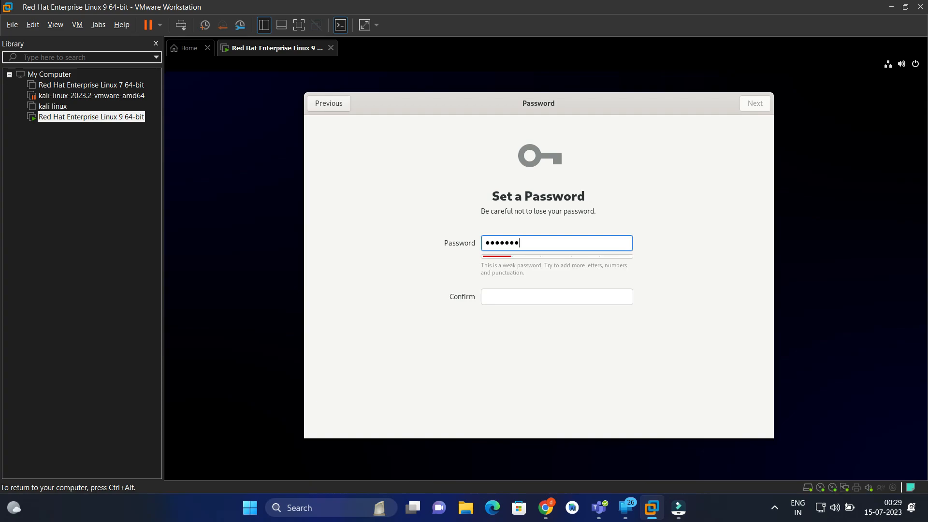
type("•")
key("Tab")
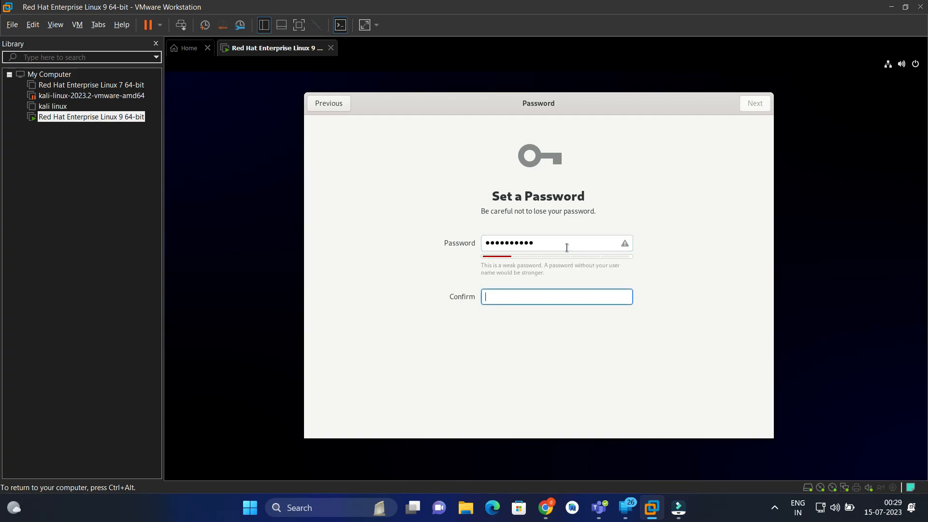
type("••••••••••")
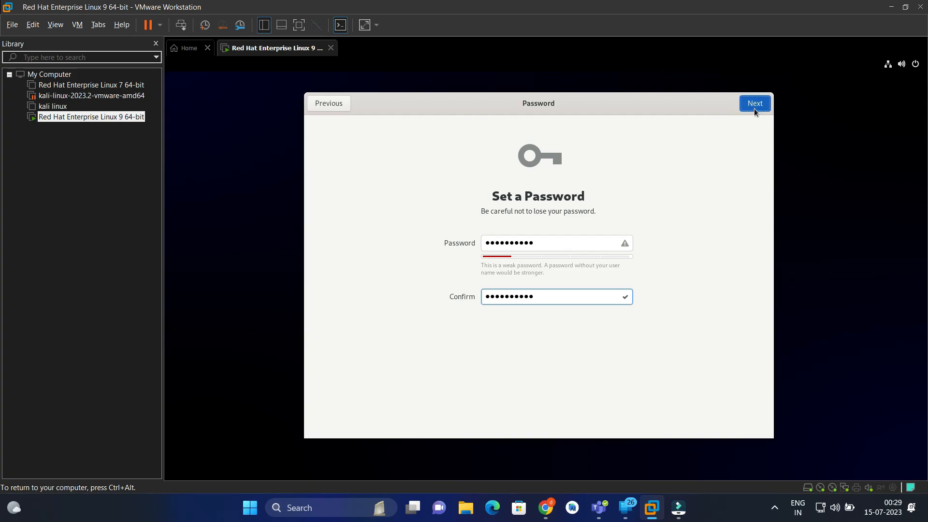
left_click(754, 107)
left_click(578, 341)
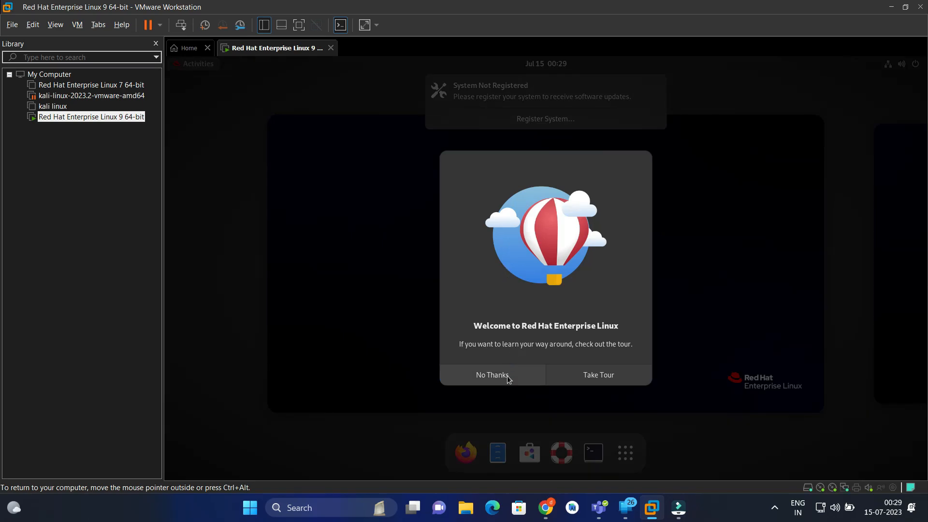
- Decline the welcome tour, return to the desktop and dismiss the system registration notification
left_click(527, 380)
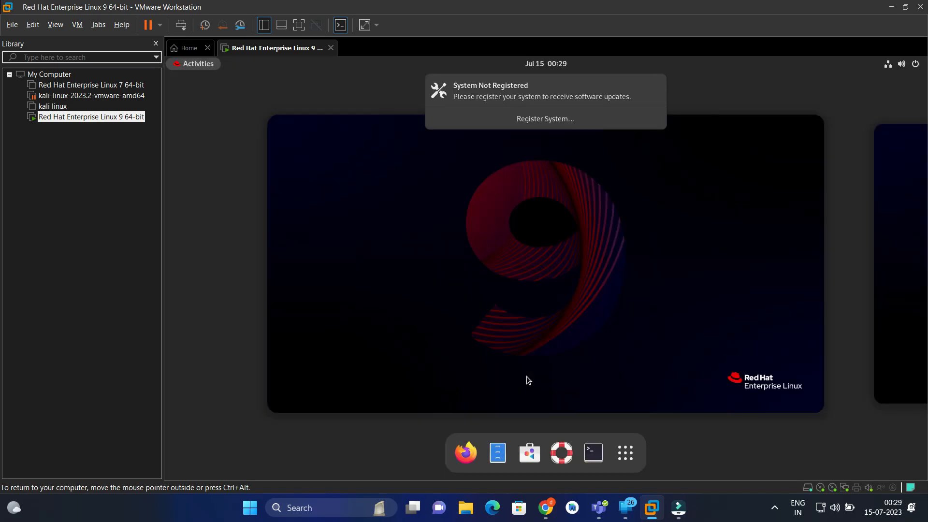
left_click(526, 376)
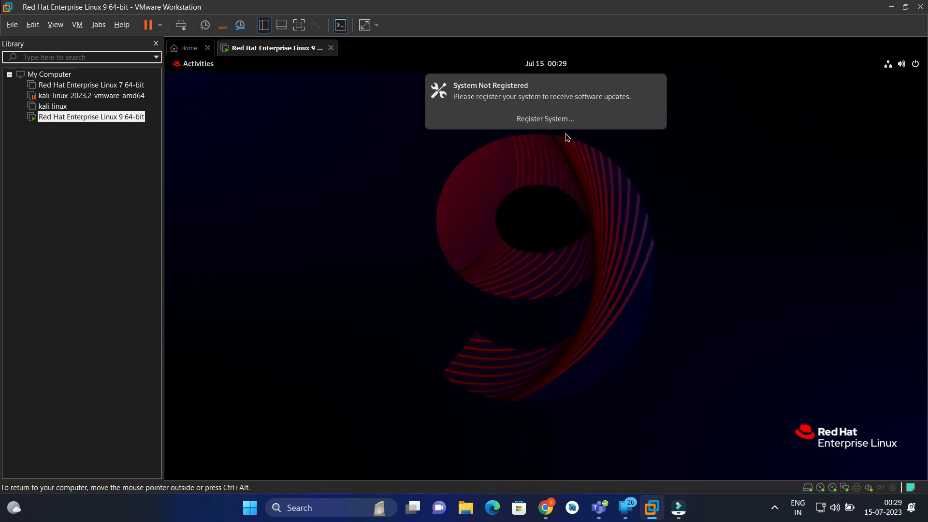
left_click(657, 87)
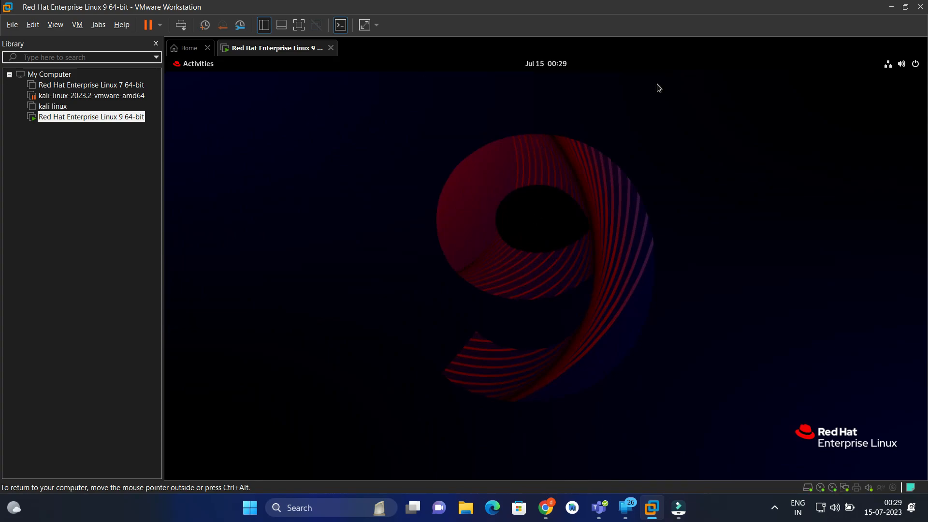
right_click(536, 200)
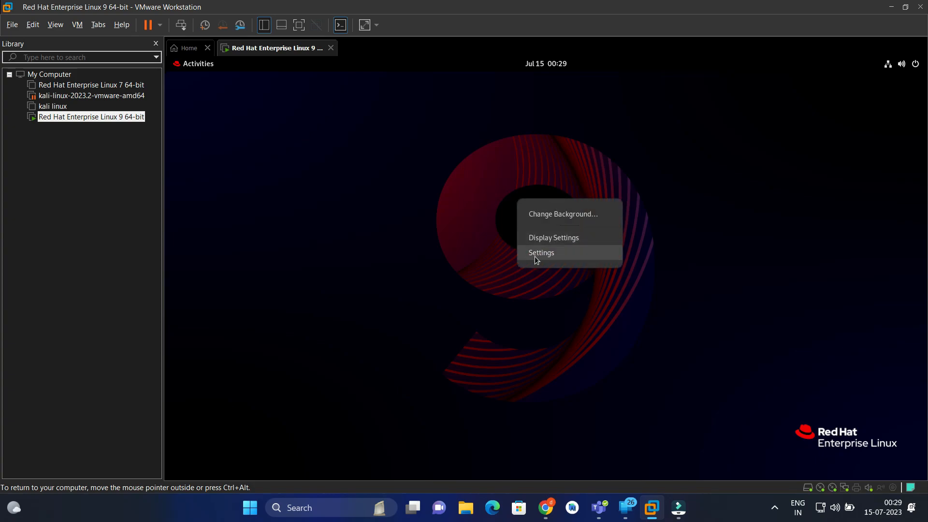
left_click(330, 223)
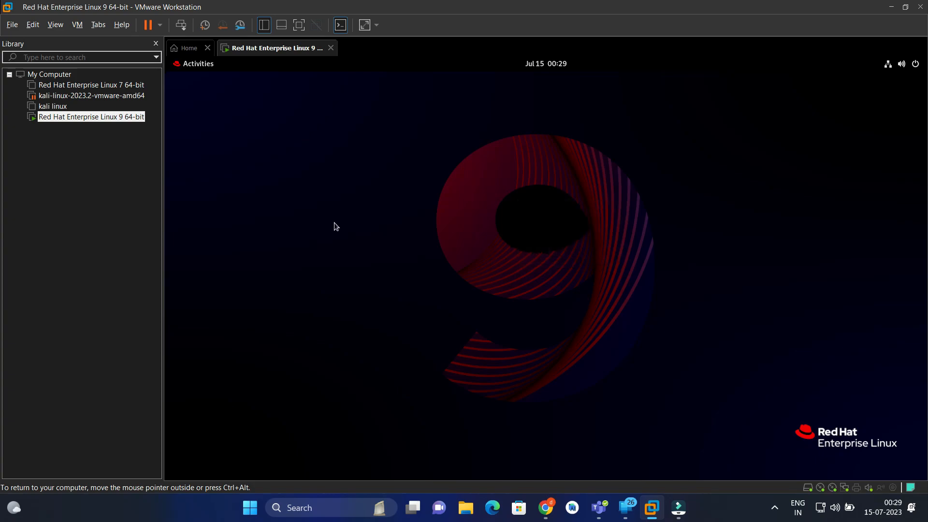
- Open a terminal in the guest system and print the working directory with pwd
left_click(198, 66)
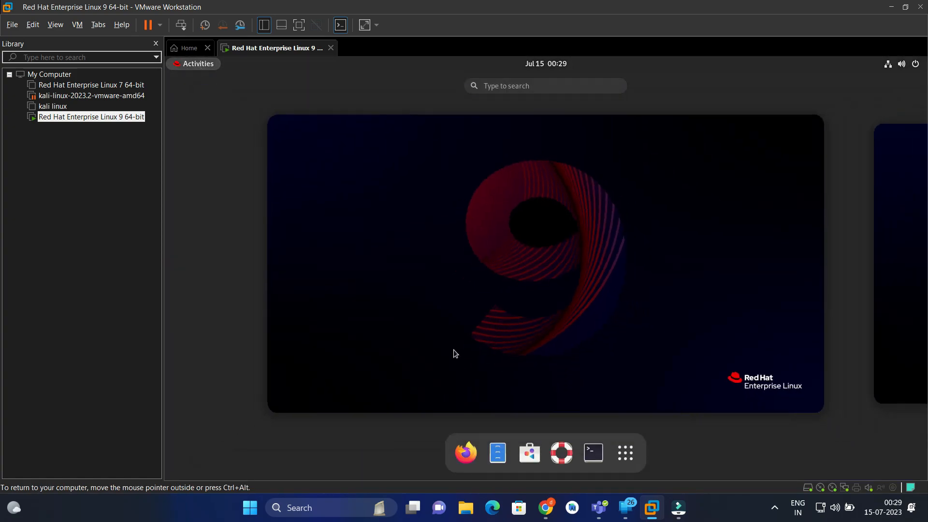
left_click(595, 452)
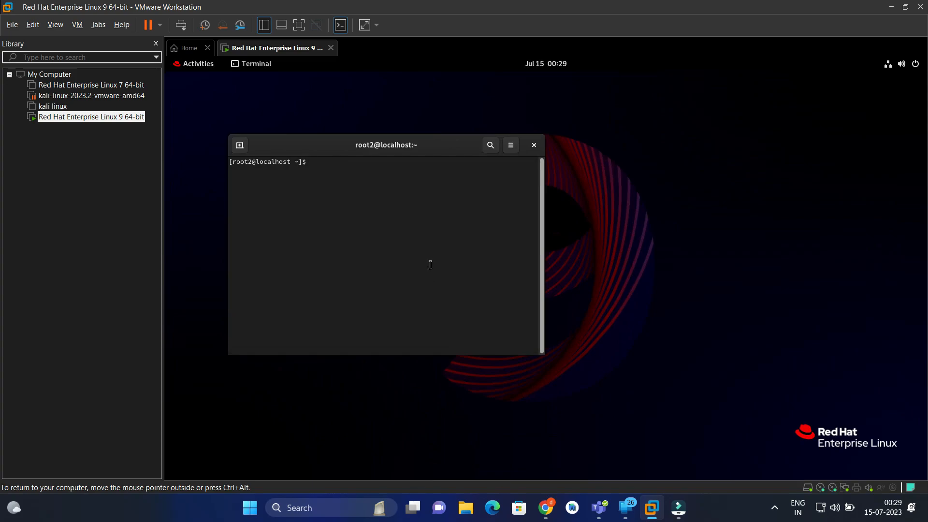
type("pwd")
key("Return")
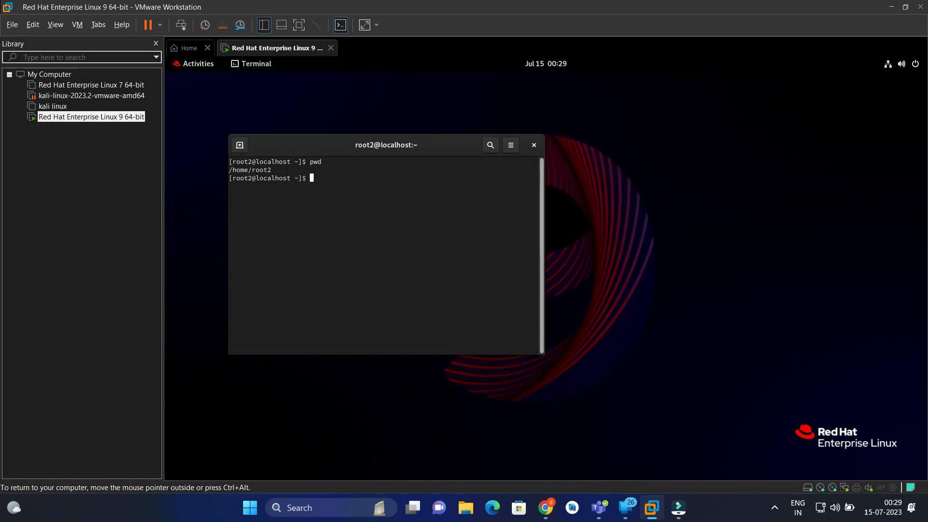